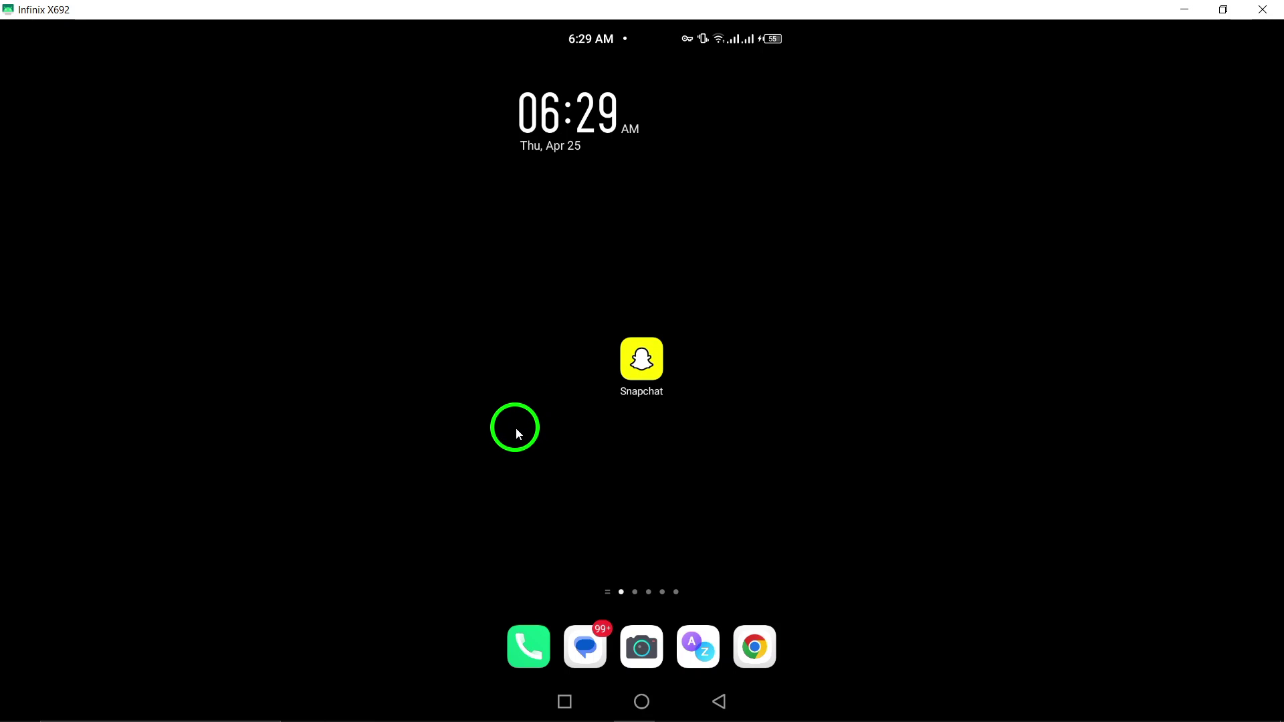
Step: Launch Snapchat, allow contacts access, skip Add Friends, and open your Bitmoji profile
click(642, 360)
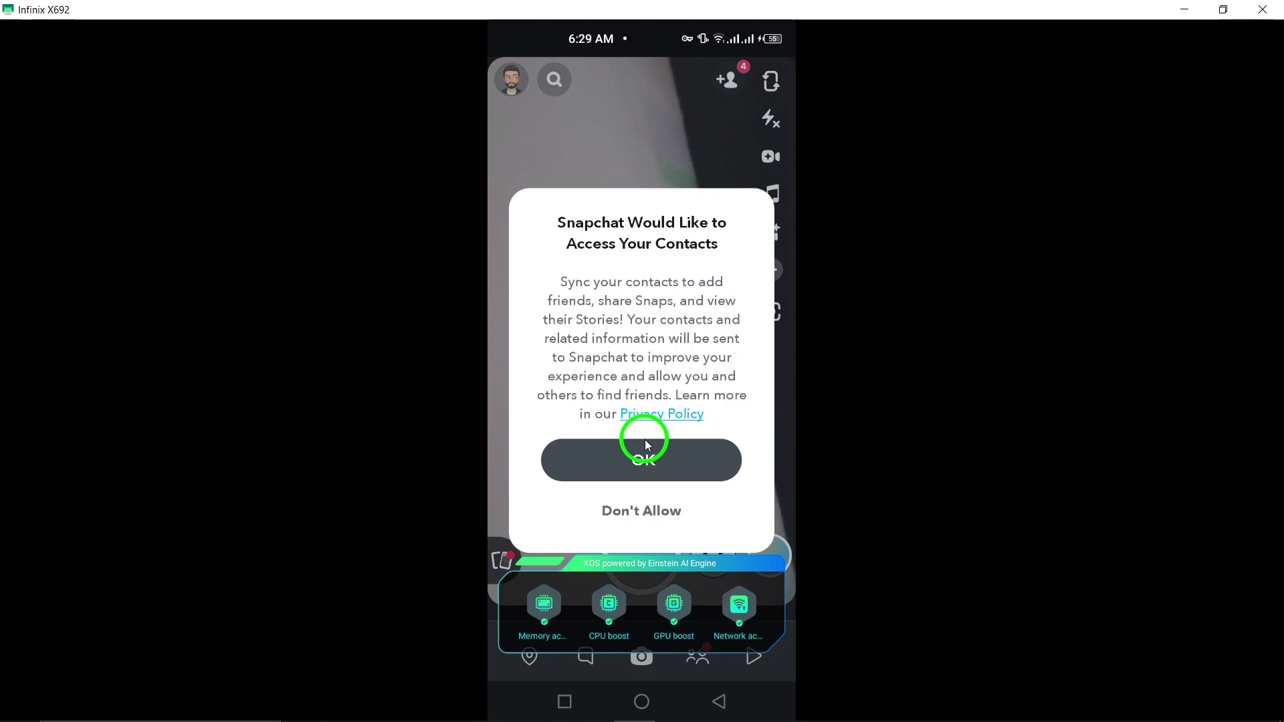
click(642, 455)
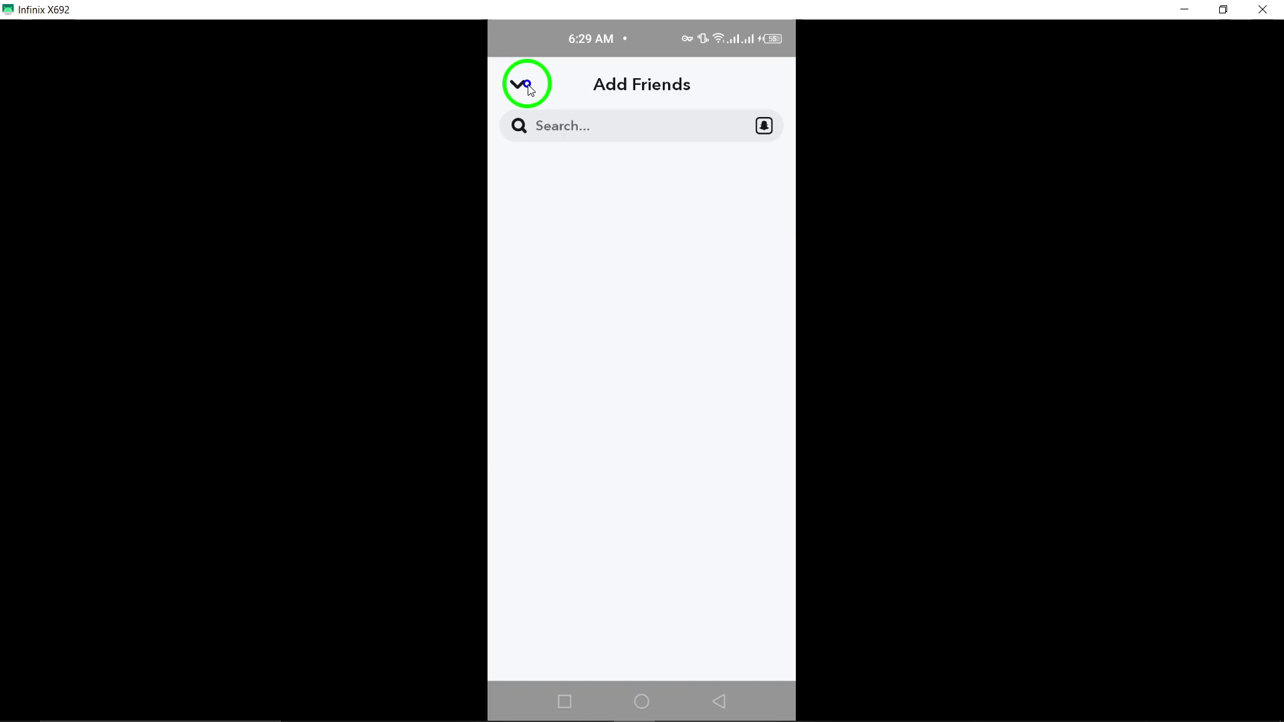
click(520, 85)
click(510, 85)
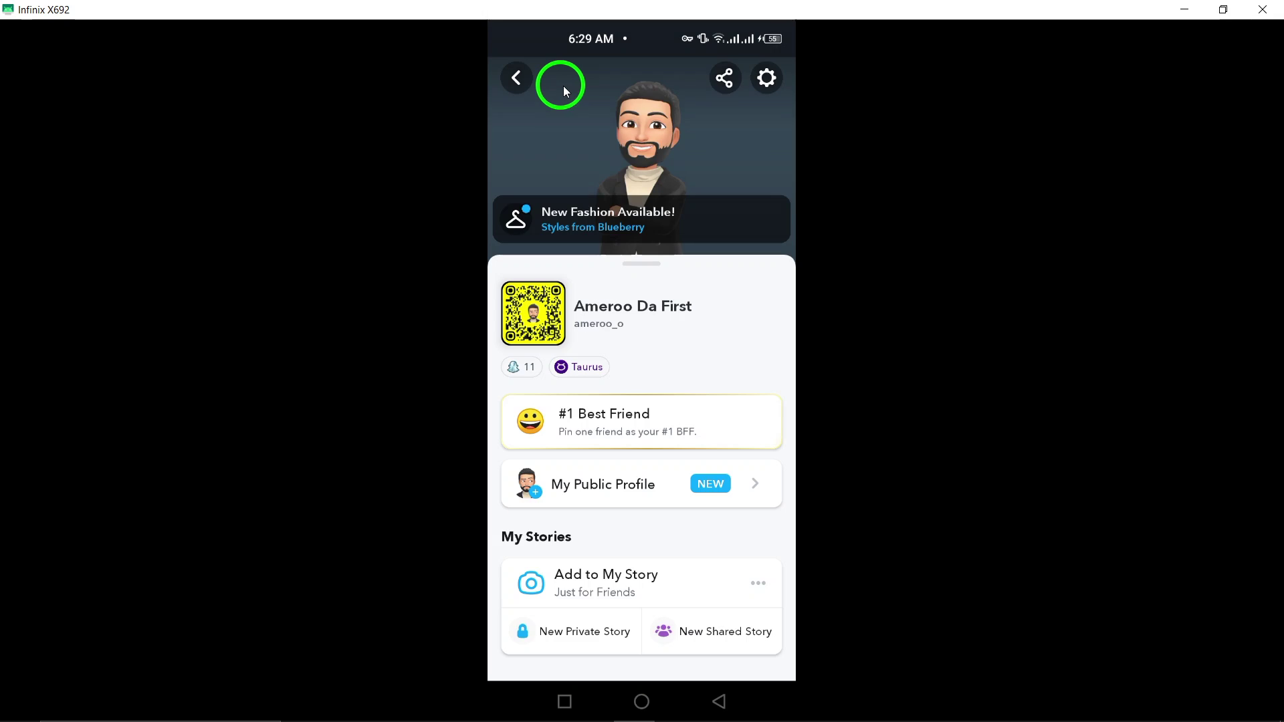
Step: Open Settings from the gear icon on your profile page
click(768, 78)
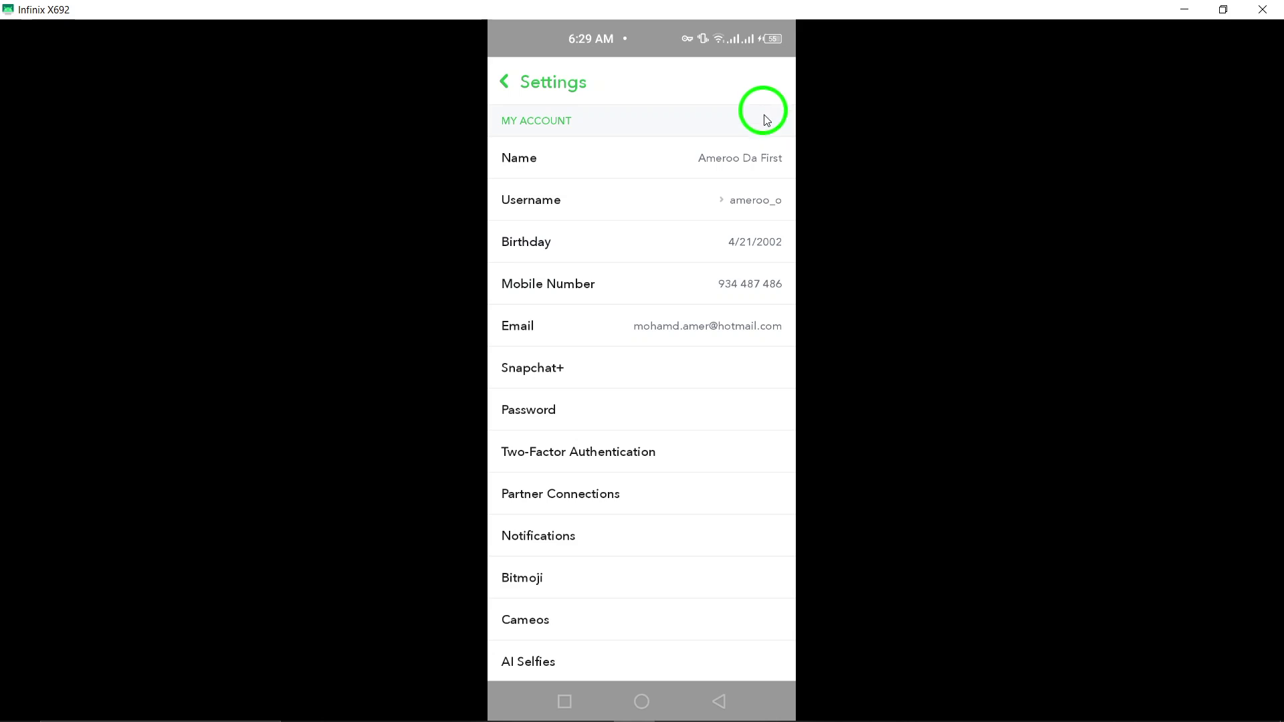
drag(695, 527, 699, 238)
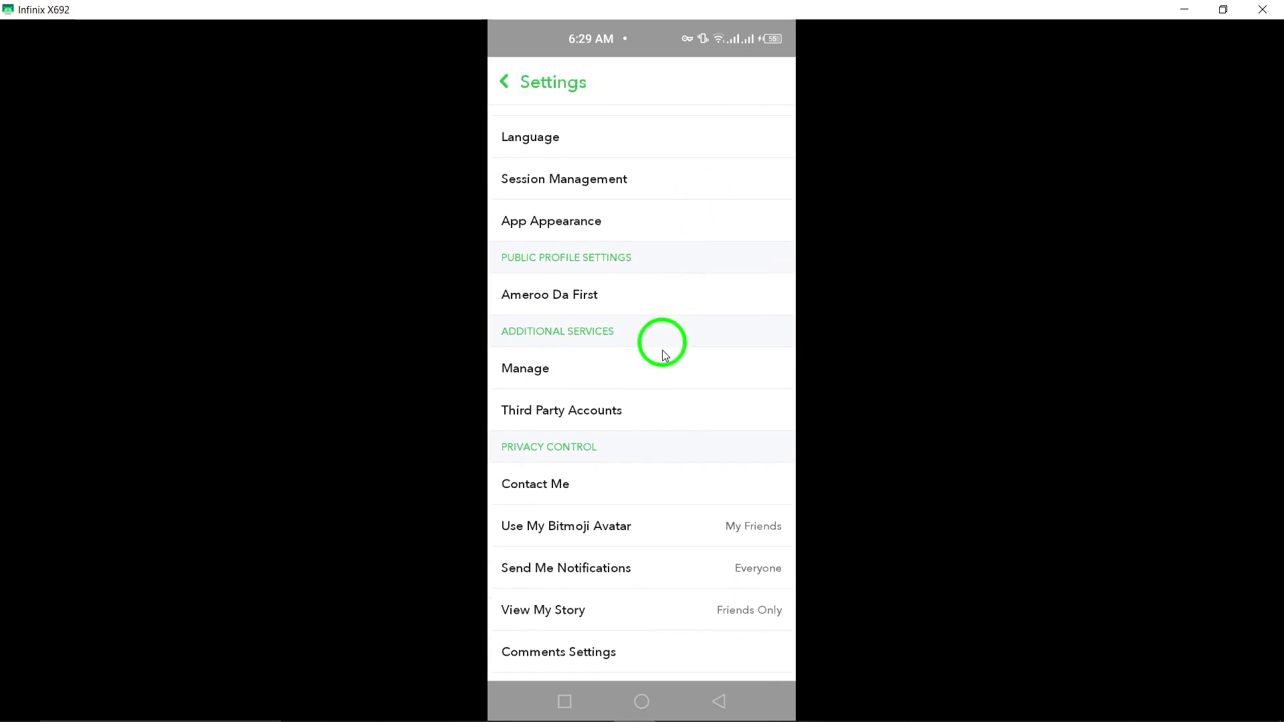
mouse_move(643, 451)
mouse_down()
mouse_move(653, 307)
mouse_move(670, 273)
mouse_up()
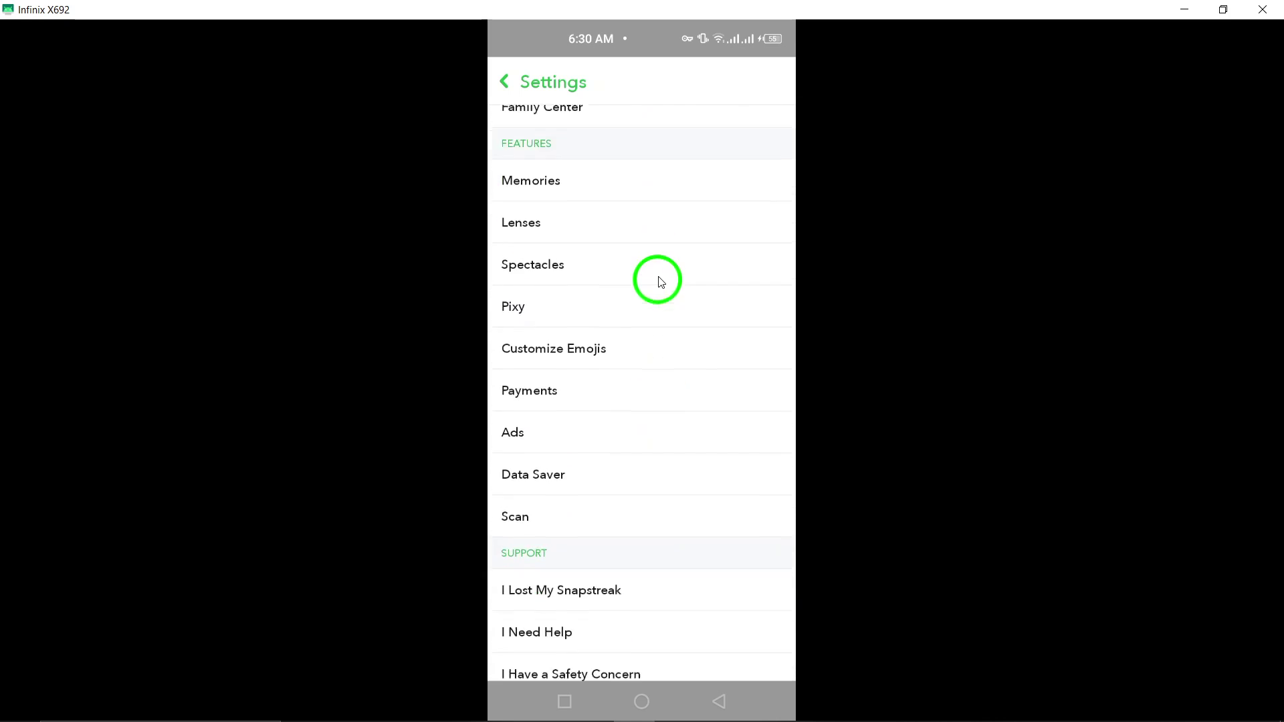
drag(669, 424, 657, 315)
drag(652, 436, 651, 399)
drag(637, 482, 653, 281)
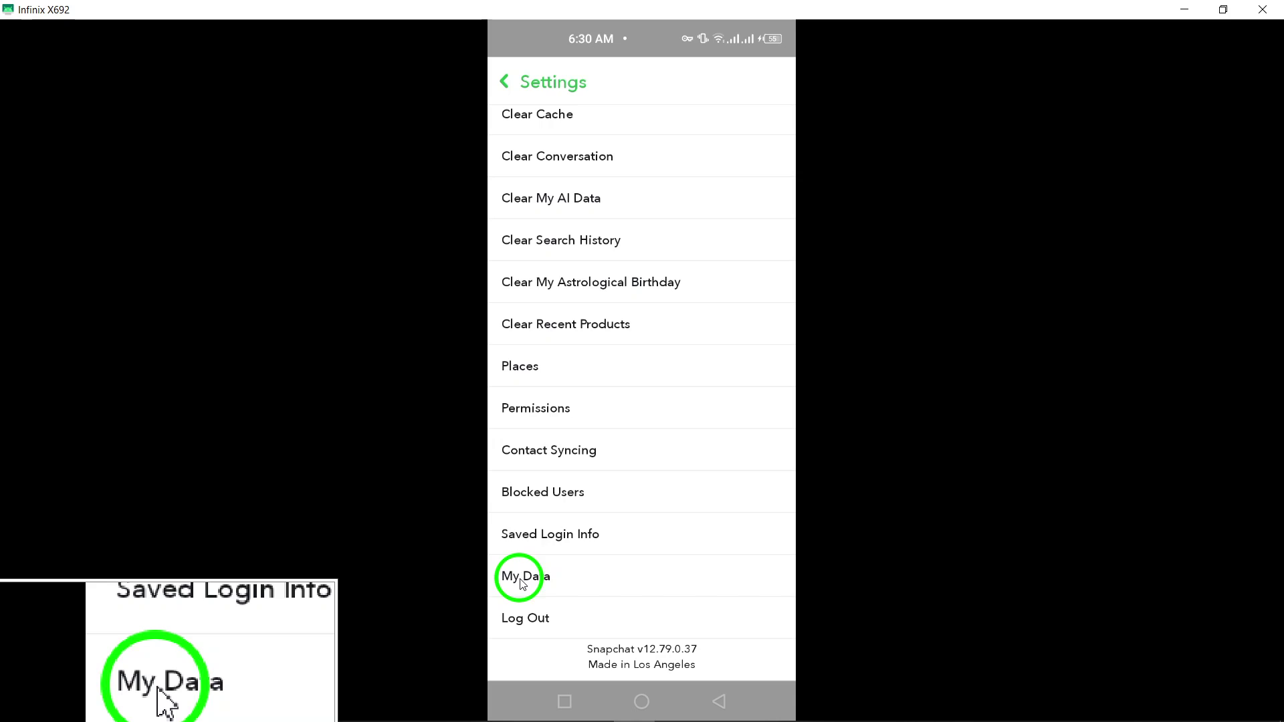
Step: Select My Data at the bottom of the Settings list
click(543, 580)
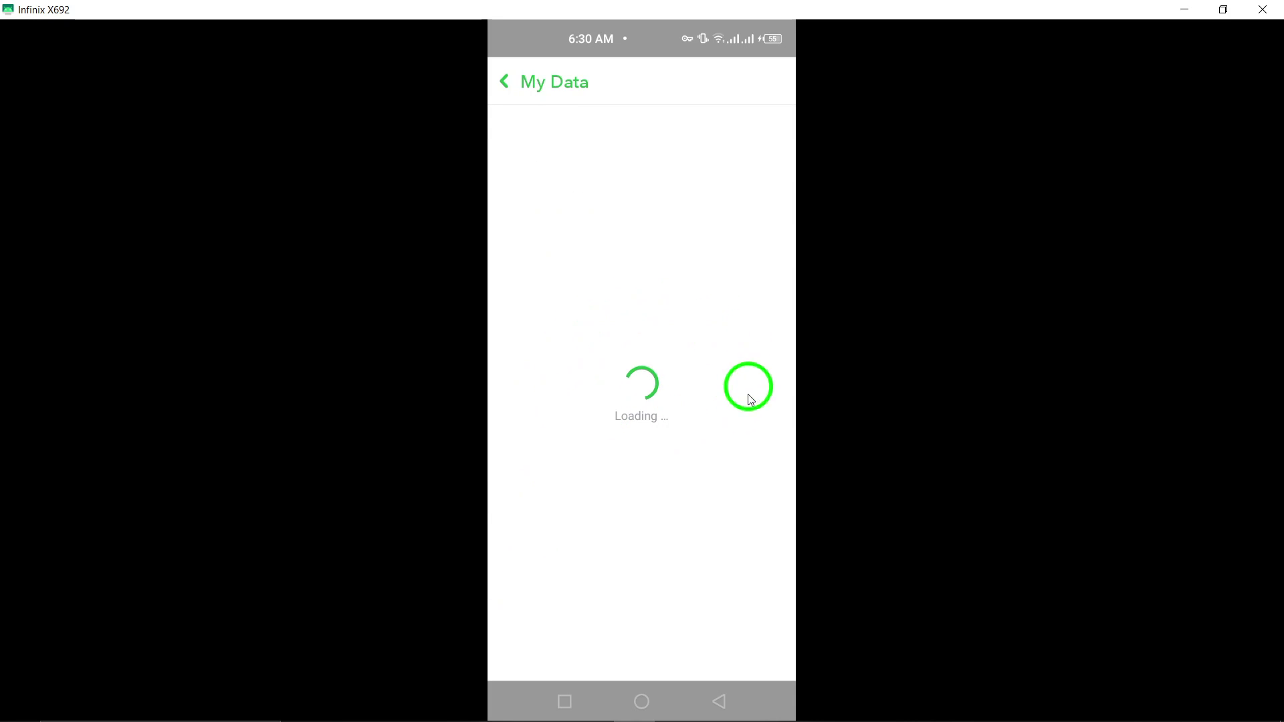